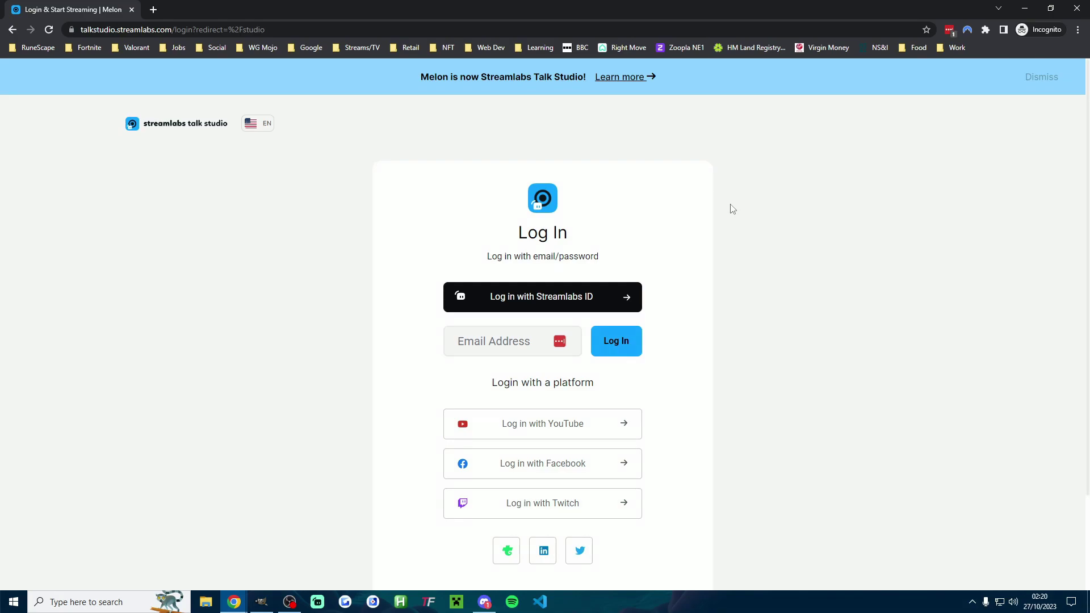
# Step: Go from the Talk Studio login page to the sign-up for a new account
pyautogui.scroll(-2, 667, 295)
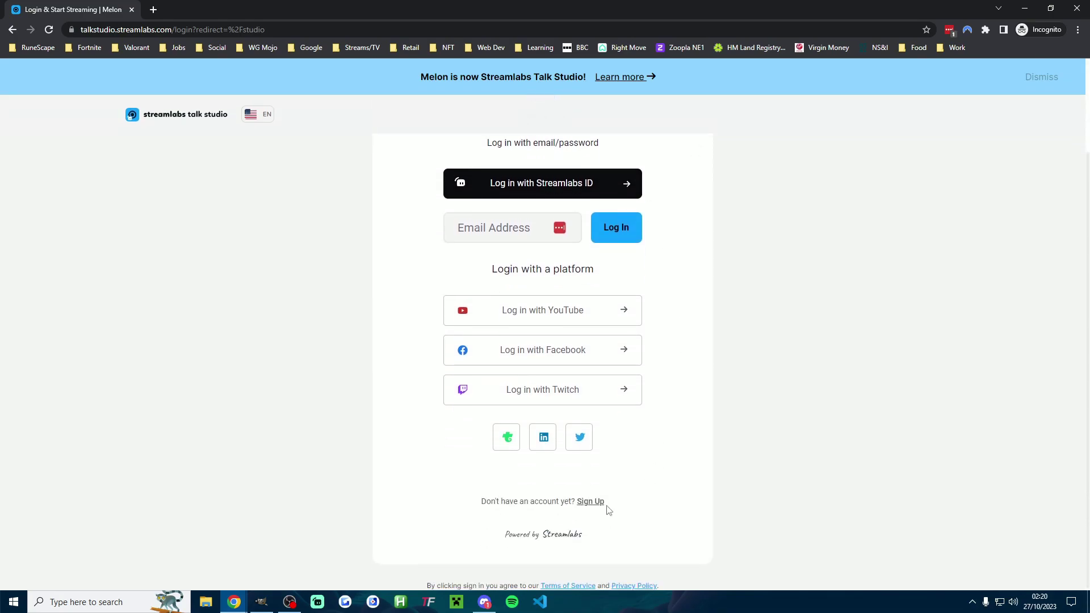
pyautogui.click(590, 502)
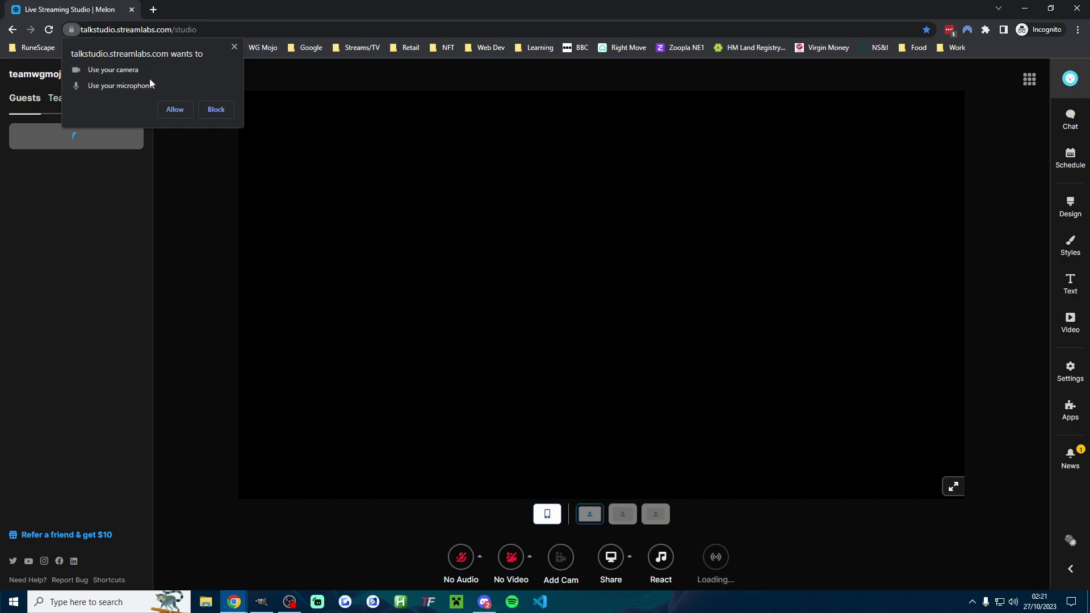
# Step: Allow the studio to use the camera and microphone, and review the browser's camera and microphone permissions
pyautogui.click(179, 111)
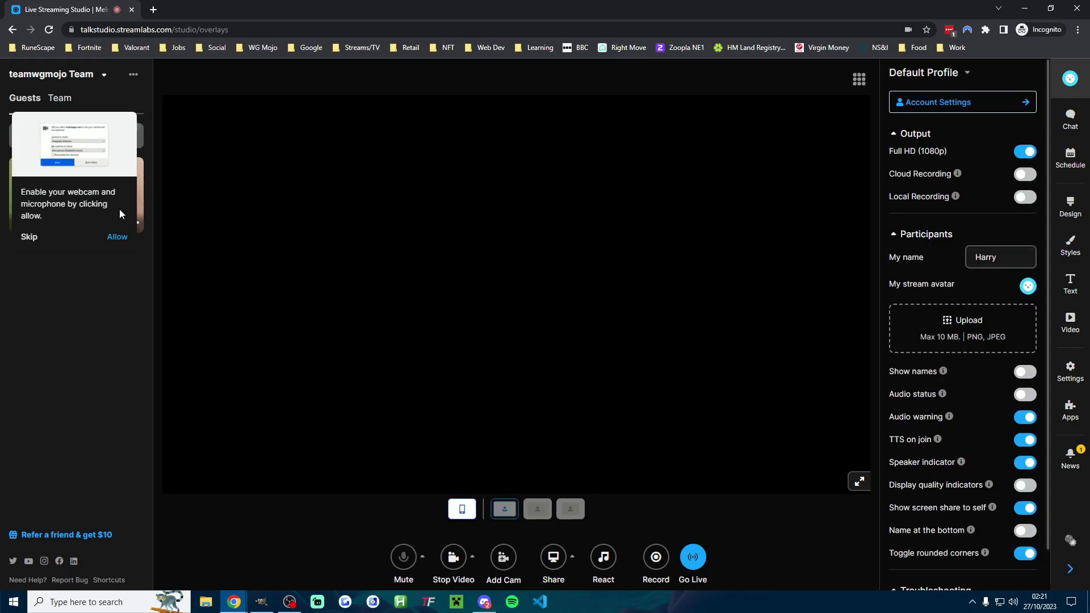
pyautogui.click(118, 238)
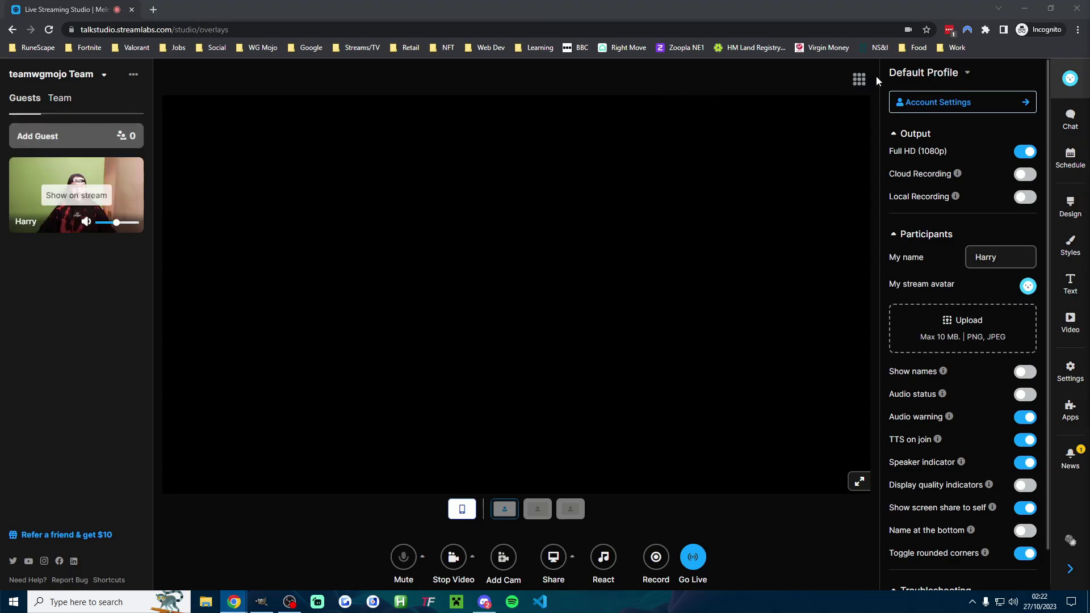
pyautogui.click(909, 30)
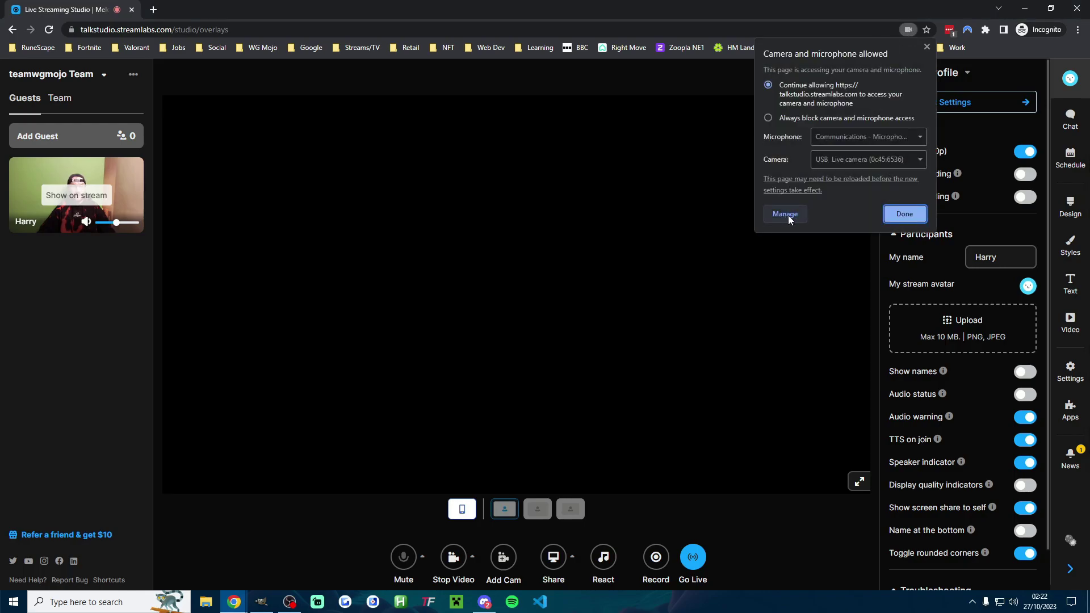
pyautogui.click(463, 454)
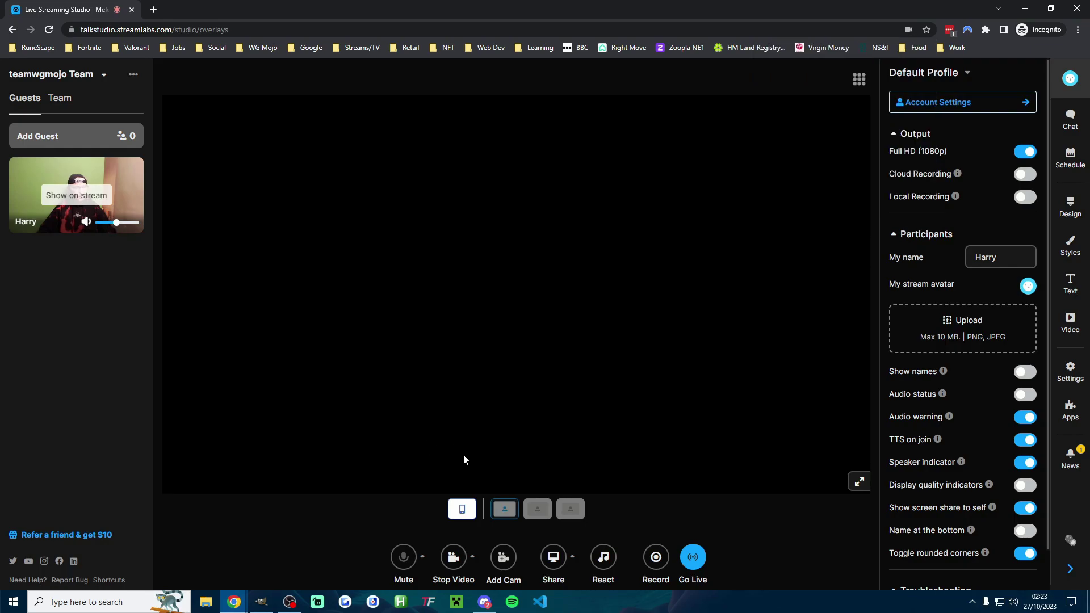
# Step: Set the camera's video input to Logitech StreamCam (046d:0893) and its resolution to Full HD Resolution (1080p @ 30fps)
pyautogui.click(473, 558)
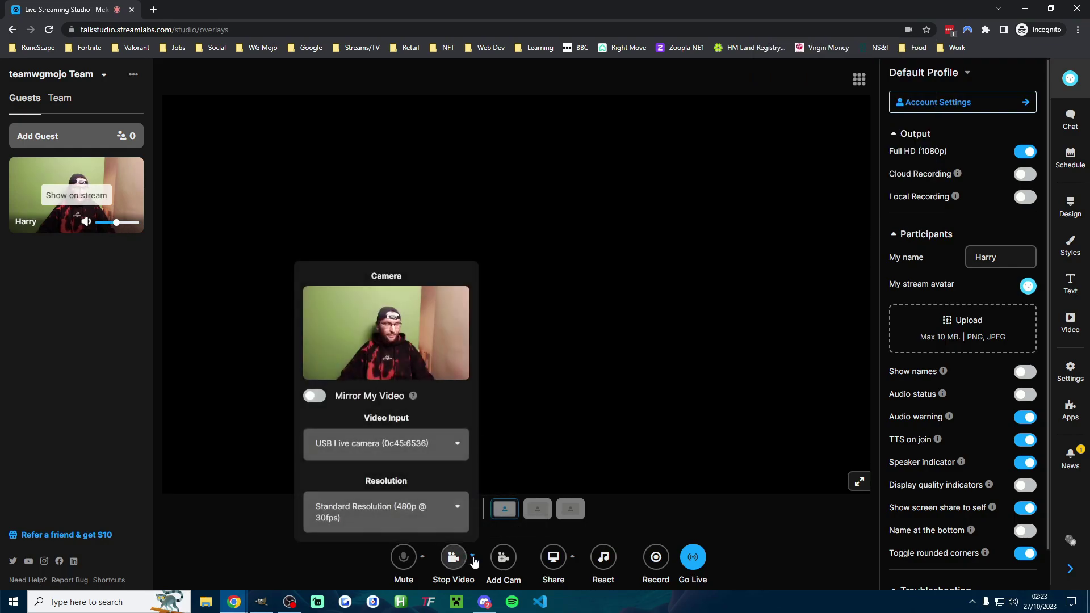
pyautogui.click(392, 449)
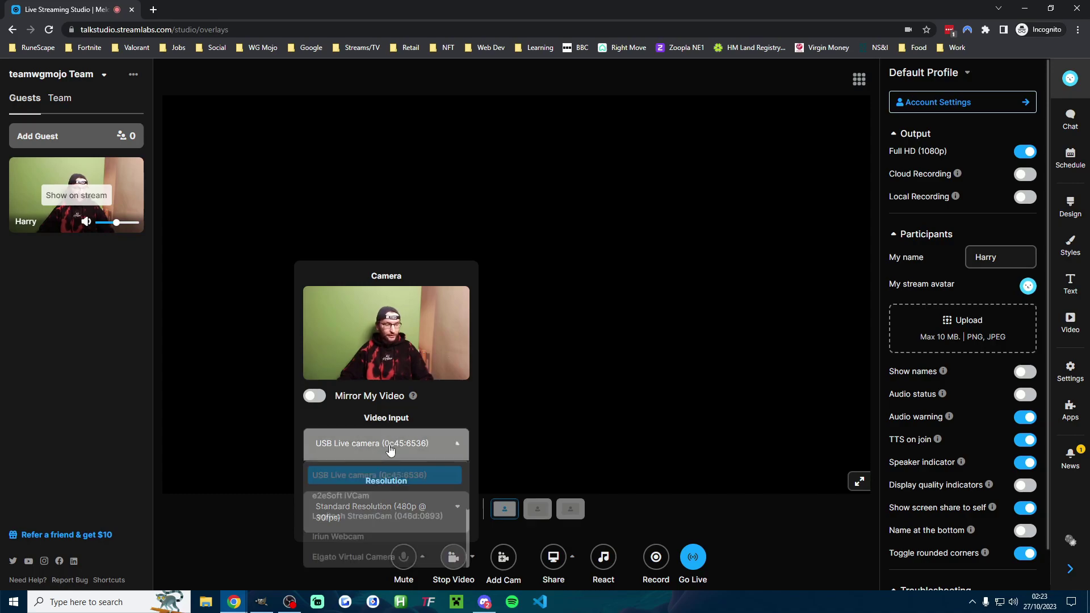
pyautogui.click(371, 515)
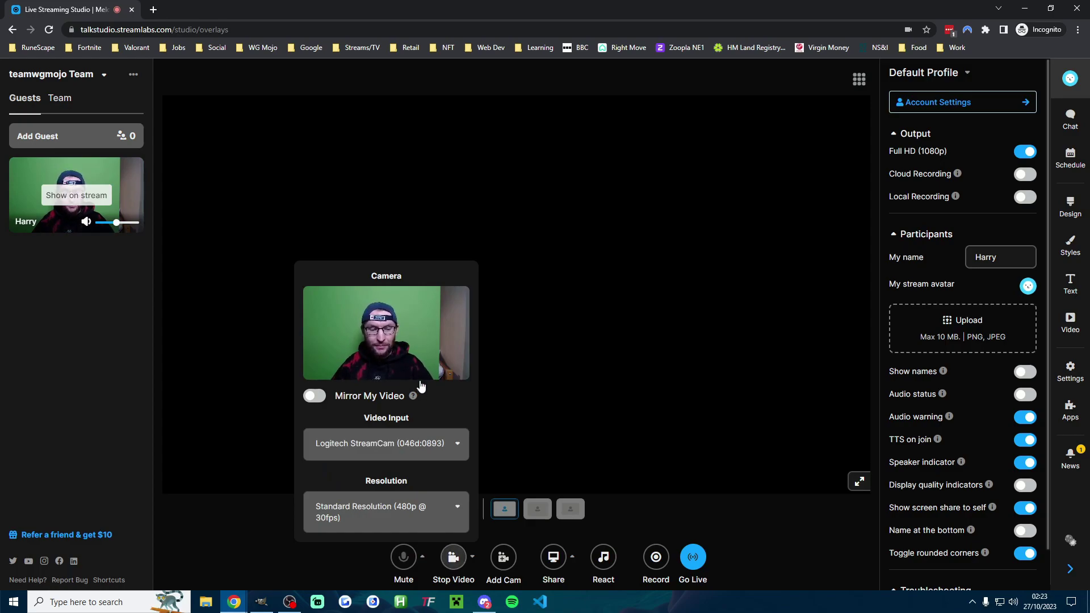
pyautogui.click(382, 511)
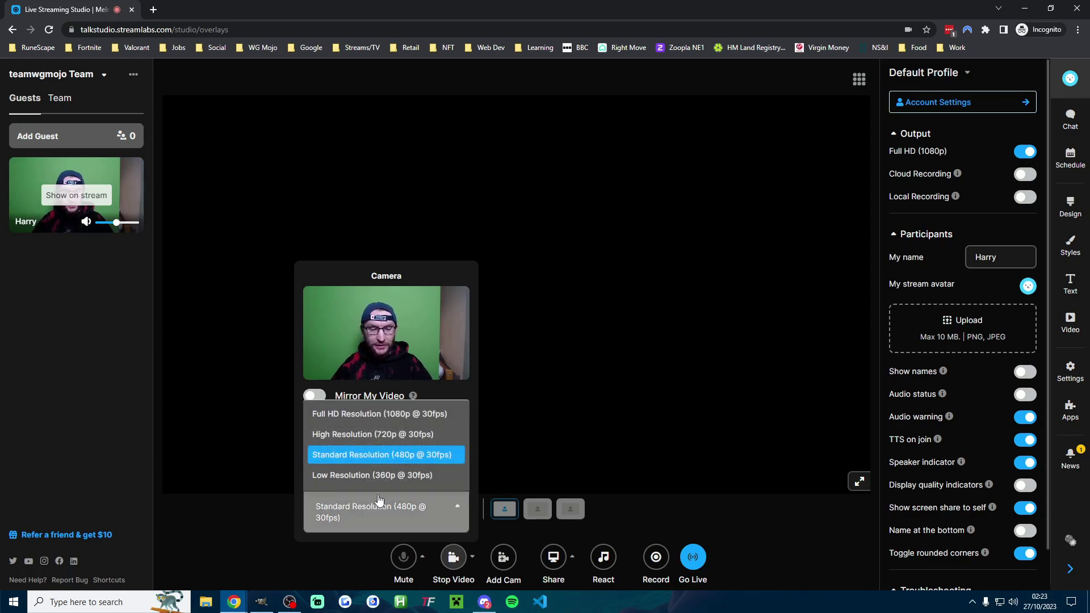
pyautogui.click(386, 415)
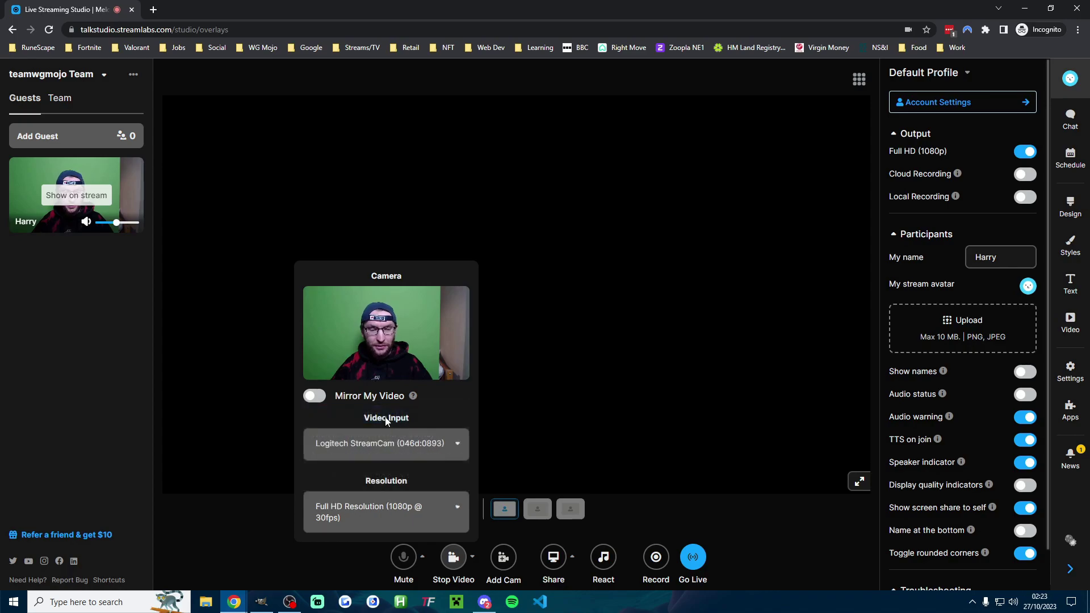
pyautogui.click(323, 558)
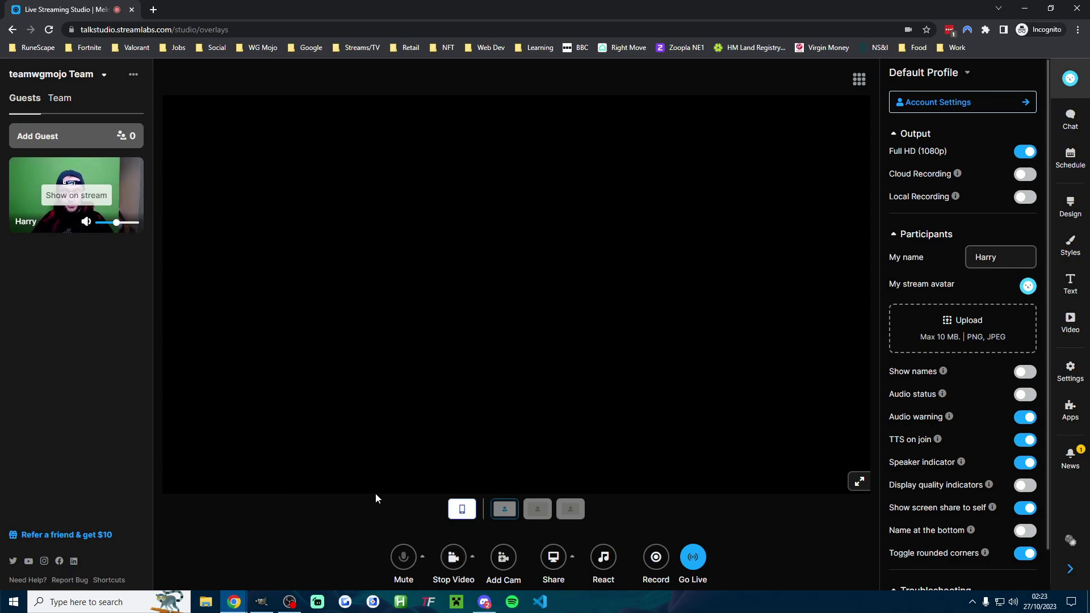
# Step: Set the microphone input to Default - Microphone (HyperX Quadcast) (0951:16df)
pyautogui.click(423, 558)
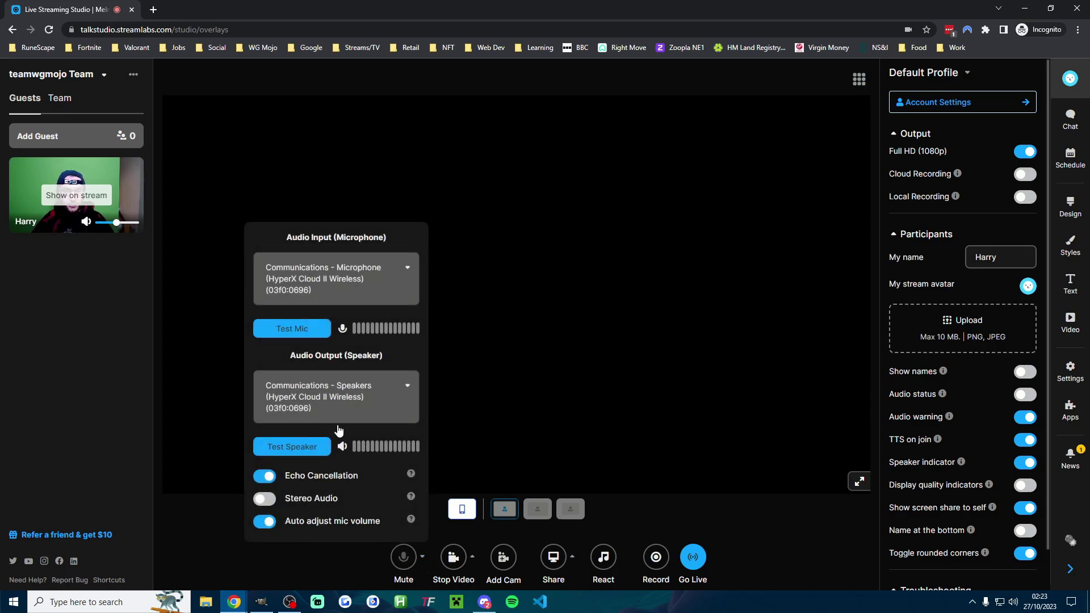
pyautogui.click(340, 279)
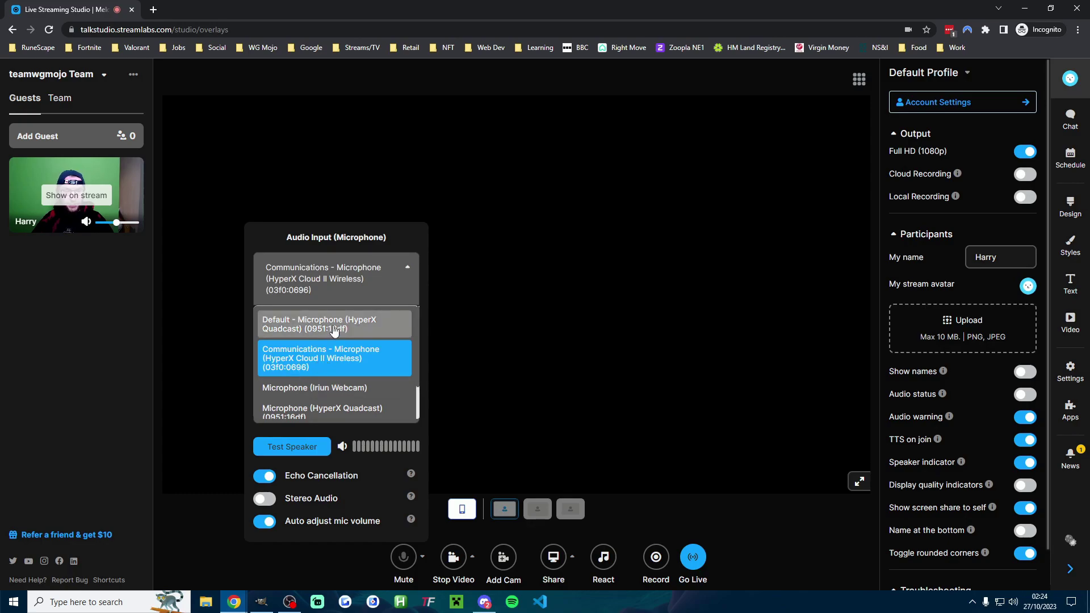
pyautogui.click(347, 336)
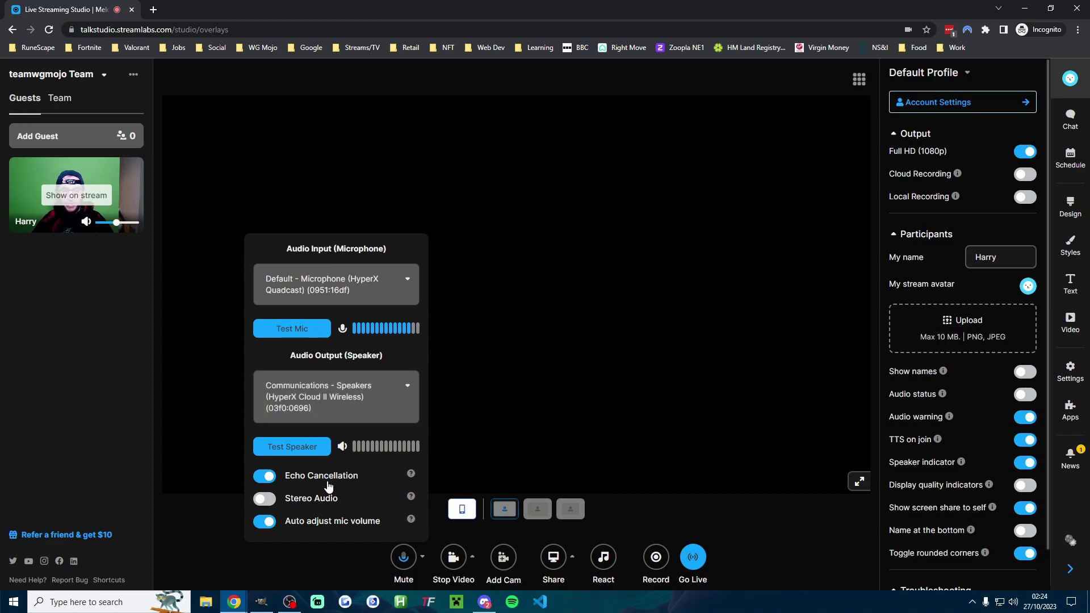
pyautogui.click(327, 561)
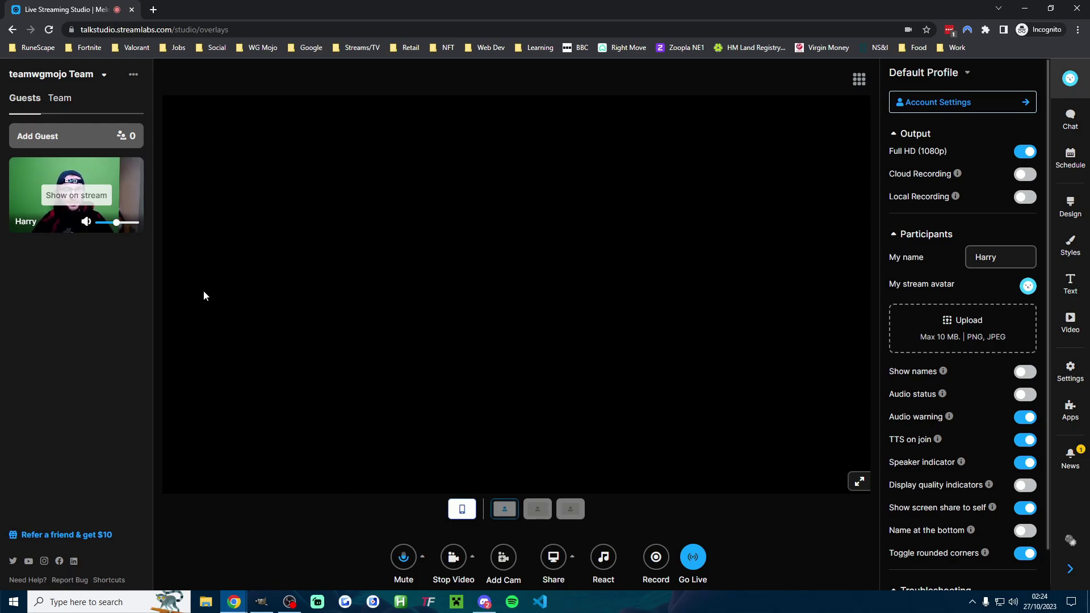
# Step: Show the webcam on the stream and view the options for inviting guests
pyautogui.click(90, 200)
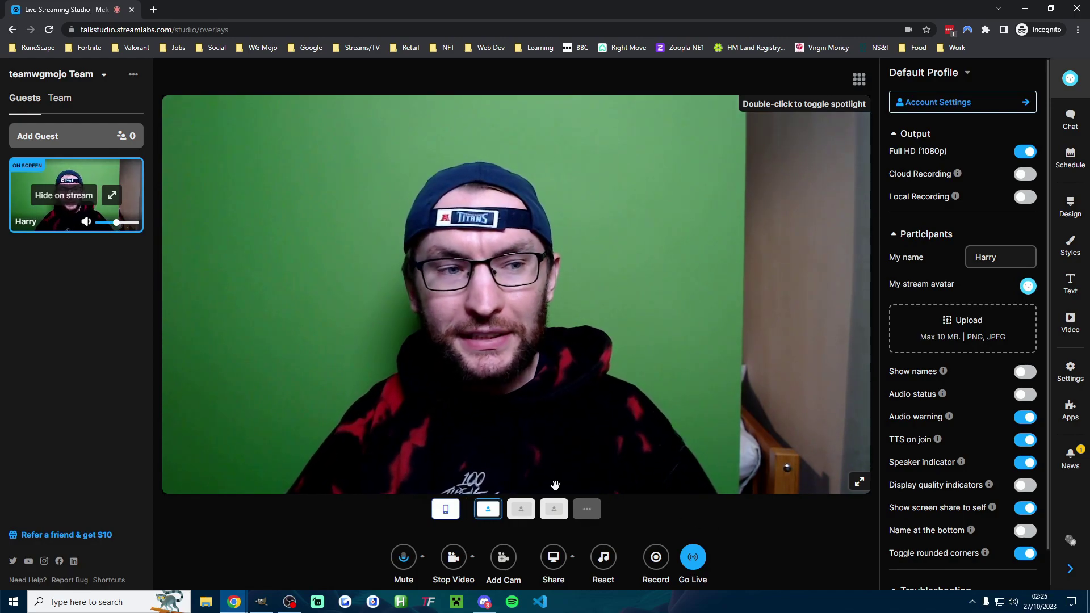
pyautogui.click(67, 140)
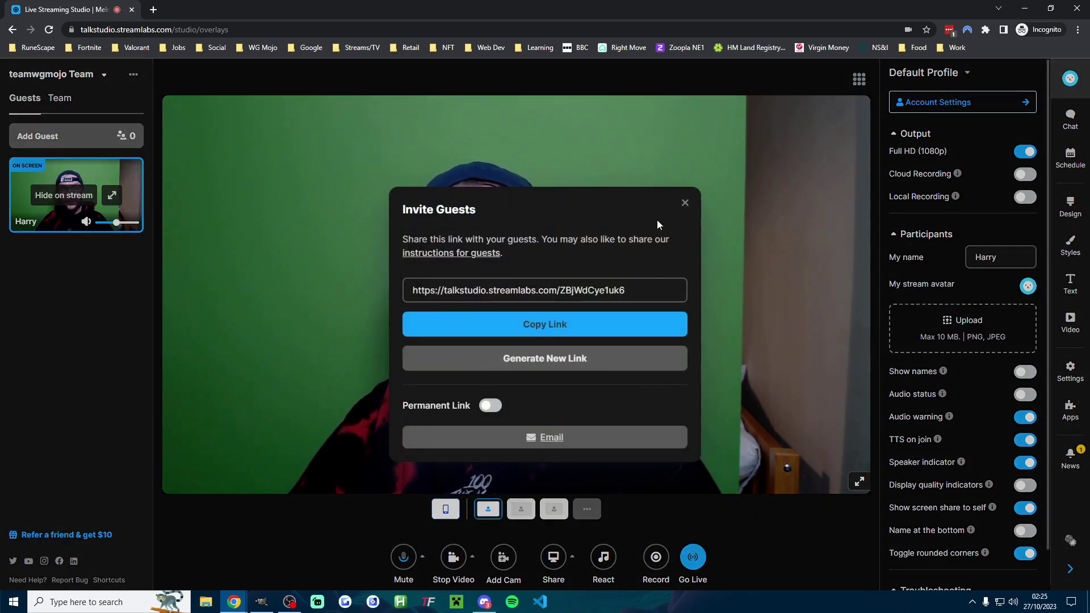
pyautogui.click(699, 250)
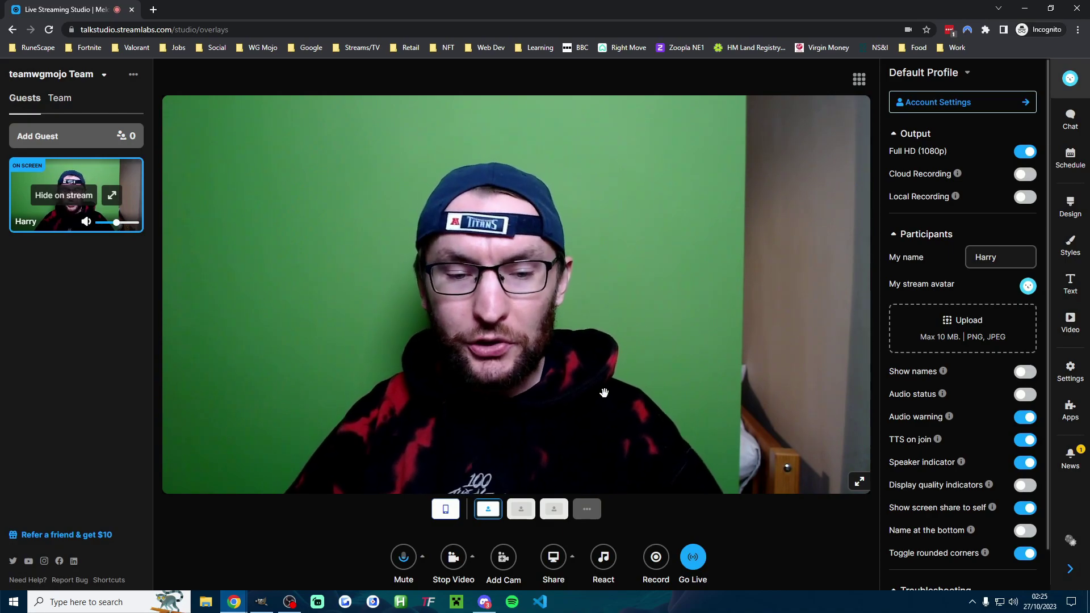
# Step: Share the entire Screen 3 without system audio, accepting the screen-share warning and choosing not to show it again
pyautogui.click(573, 558)
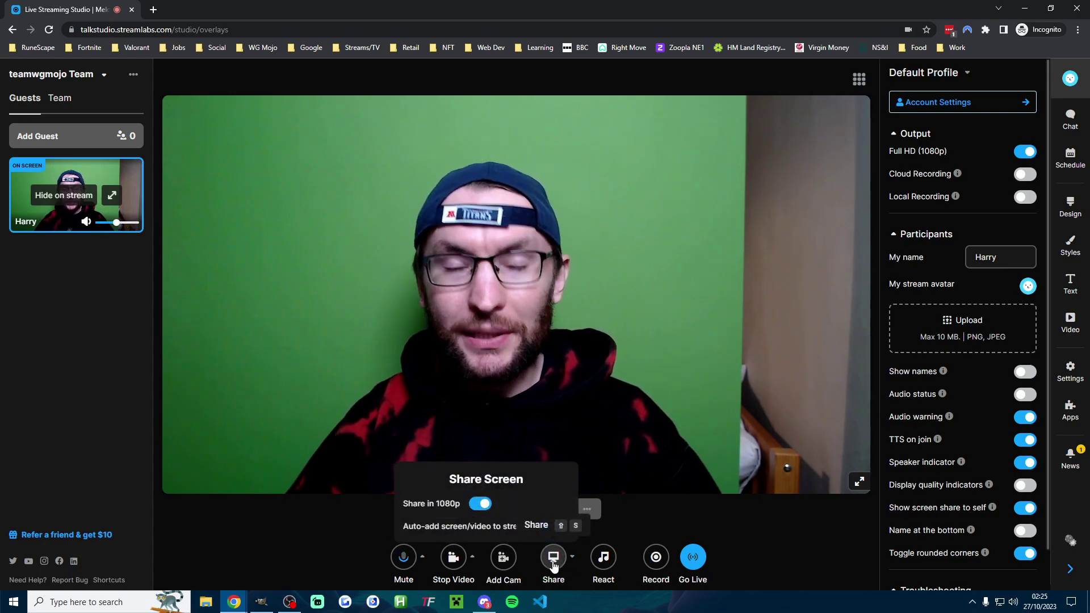
pyautogui.click(556, 571)
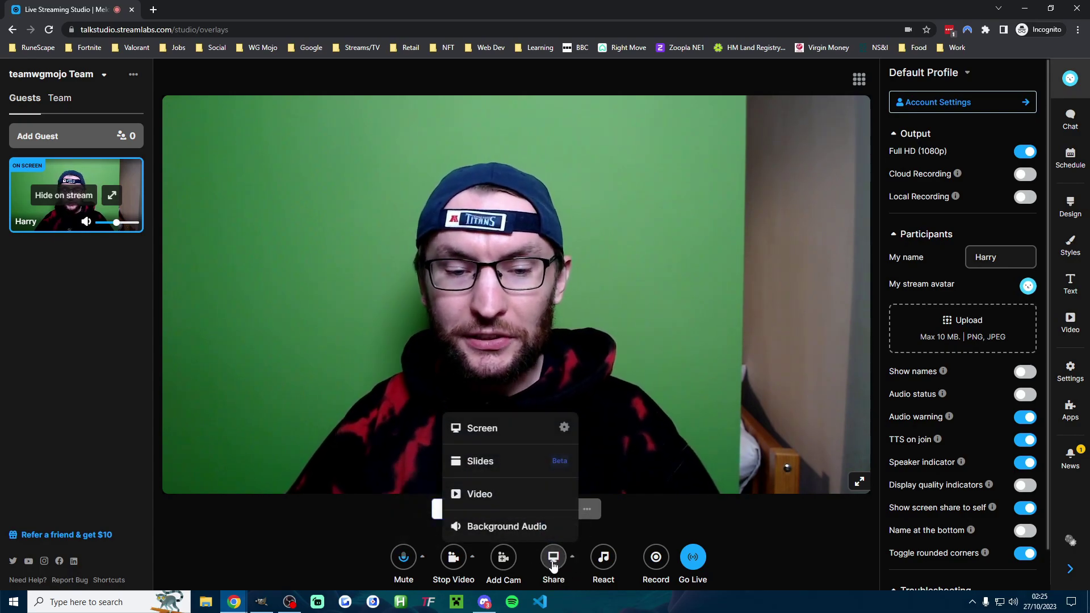
pyautogui.click(565, 431)
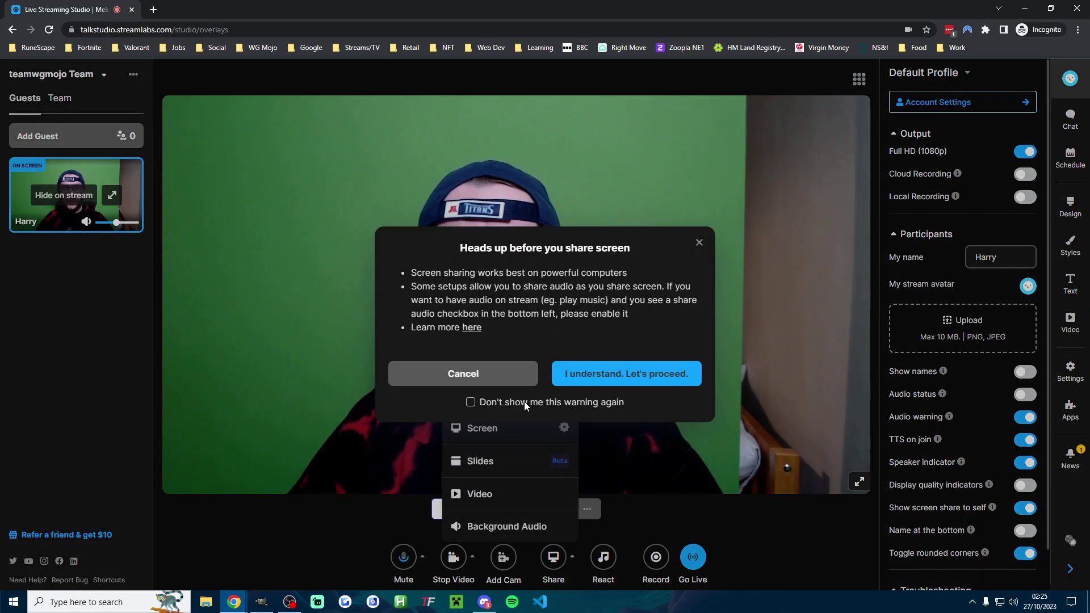
pyautogui.click(523, 401)
pyautogui.click(631, 374)
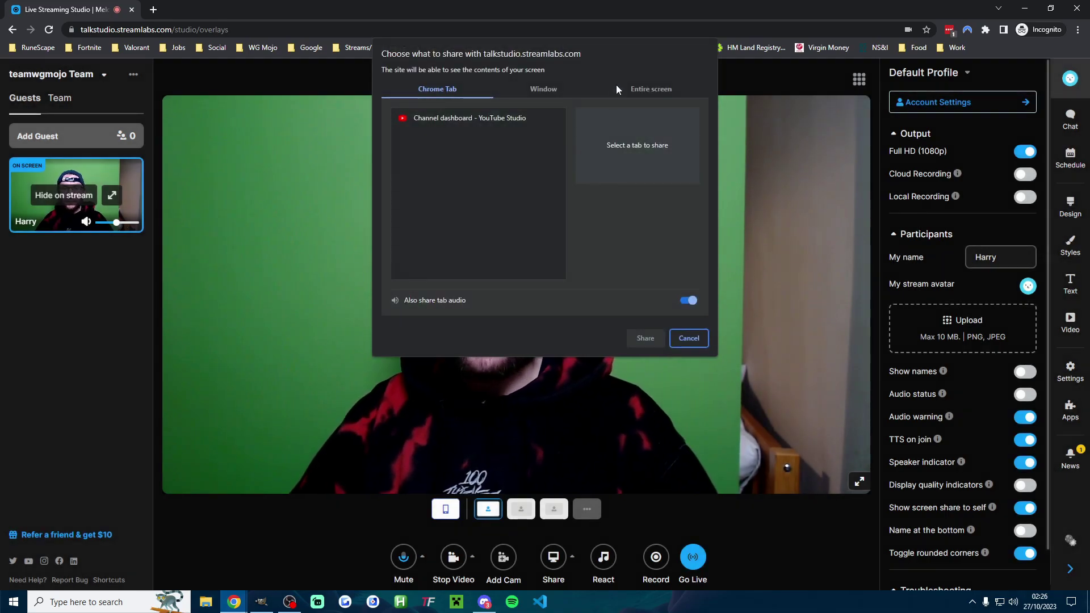
pyautogui.click(644, 88)
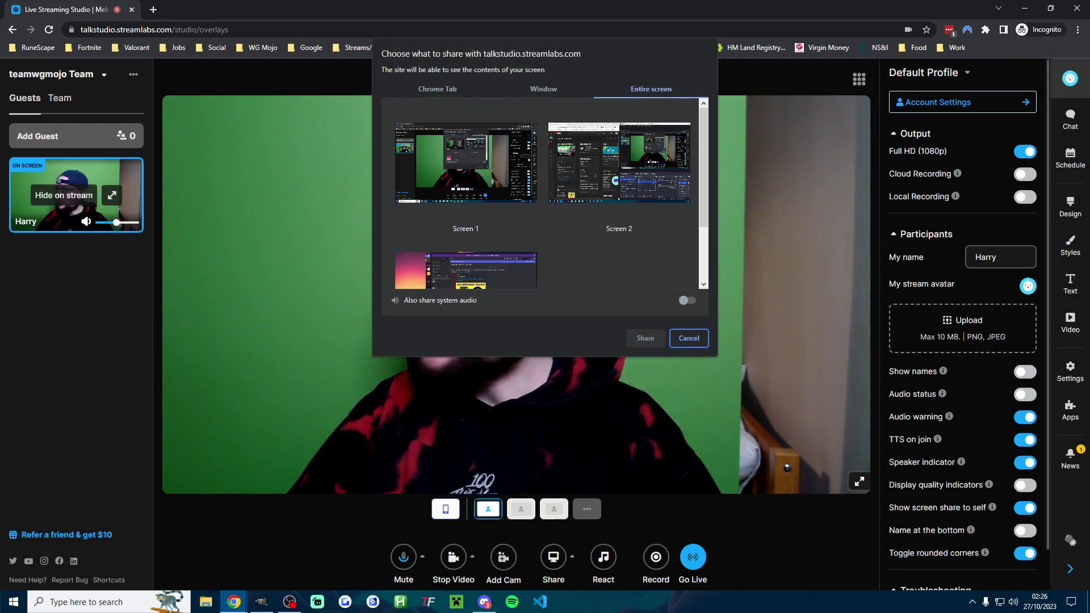
pyautogui.scroll(-2, 505, 212)
pyautogui.click(505, 213)
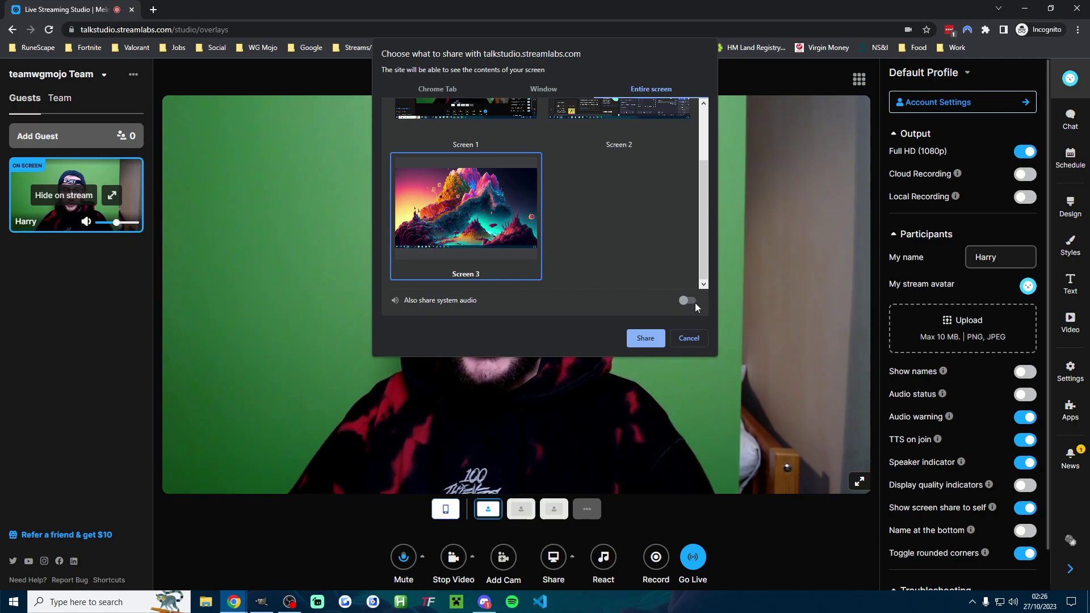
pyautogui.click(645, 340)
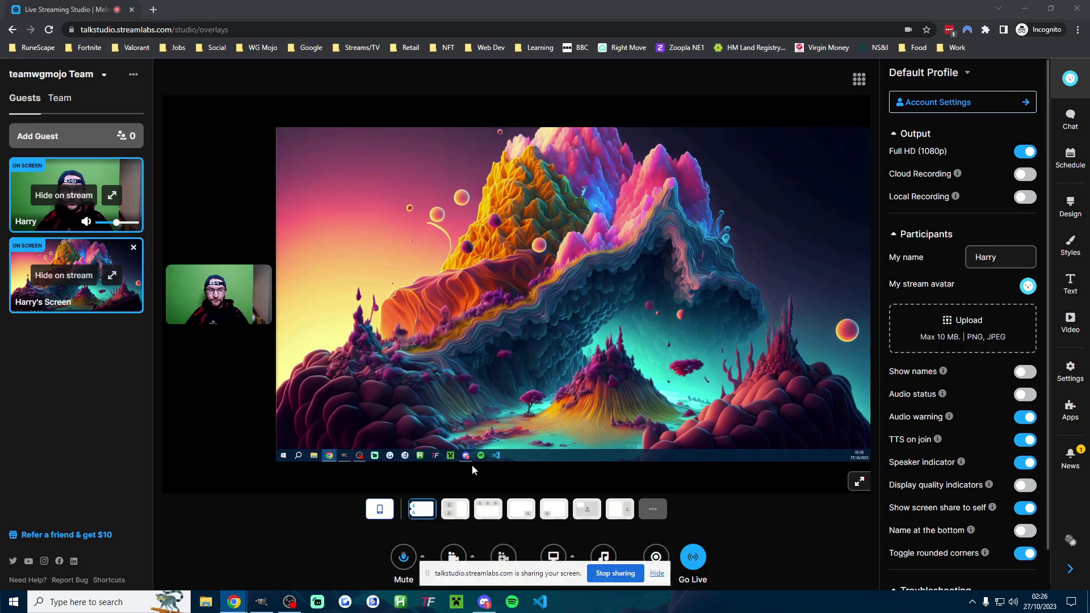
# Step: Try the stream layouts one after another and finish on the one with the shared screen beside a tall webcam crop
pyautogui.click(457, 513)
pyautogui.click(494, 514)
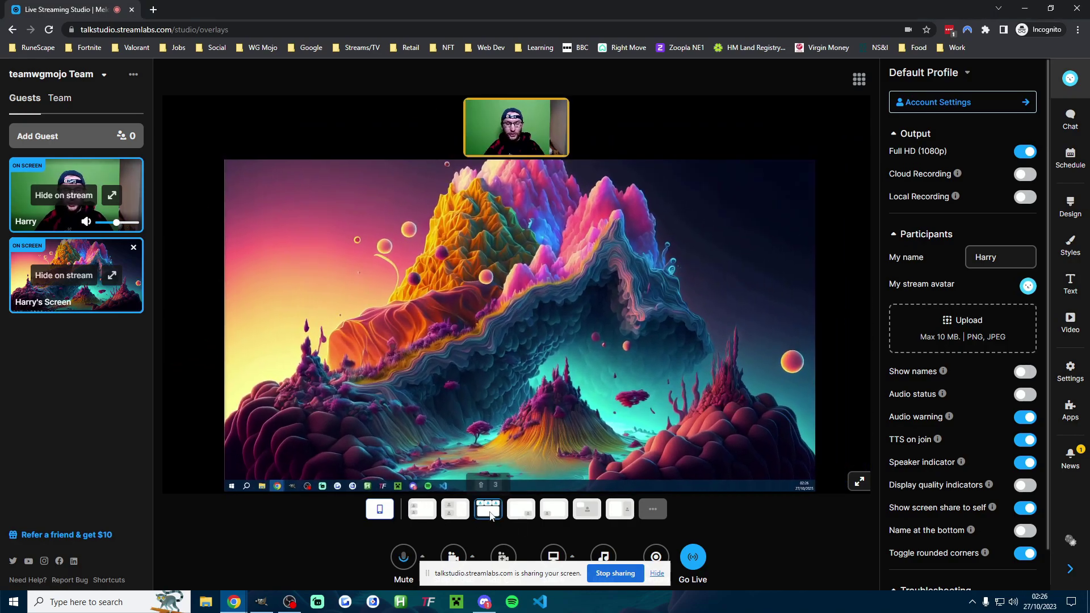
pyautogui.click(520, 514)
pyautogui.click(553, 514)
pyautogui.click(577, 515)
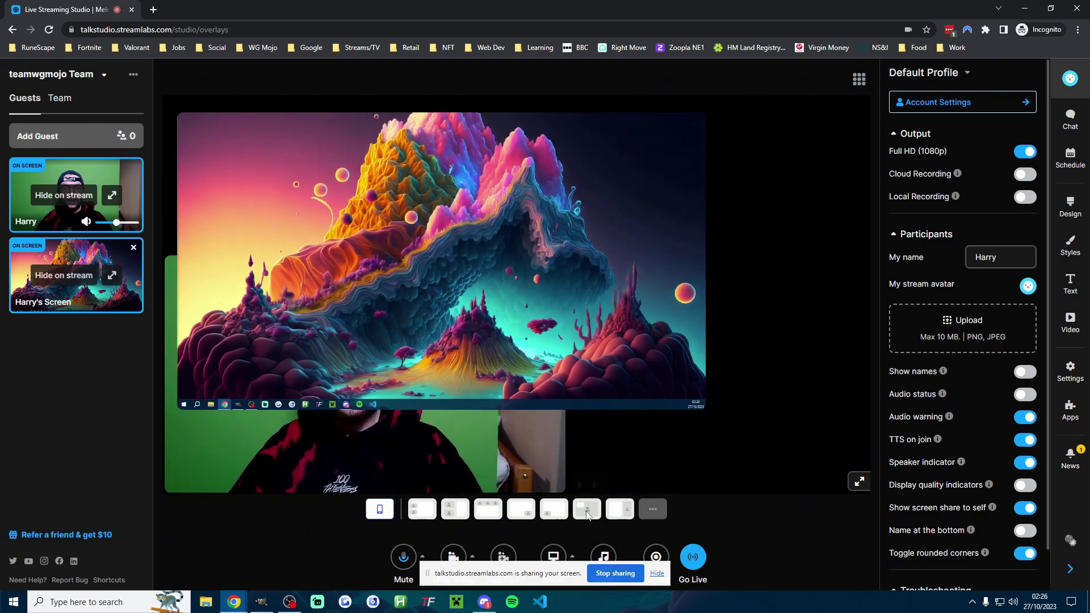
pyautogui.click(616, 514)
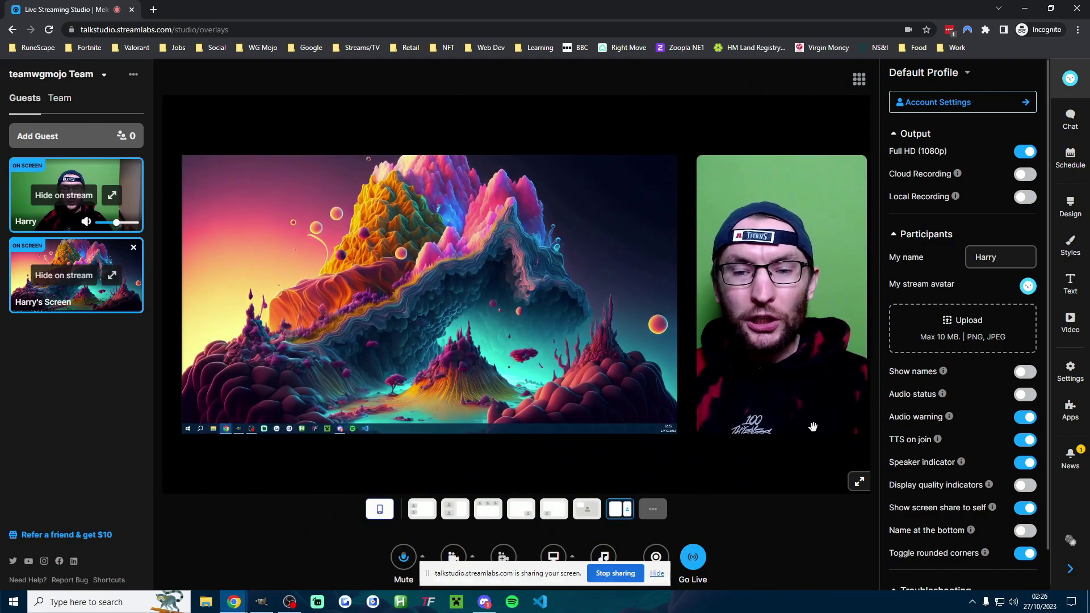
# Step: Review the studio's general output, participant and troubleshooting settings
pyautogui.click(1071, 372)
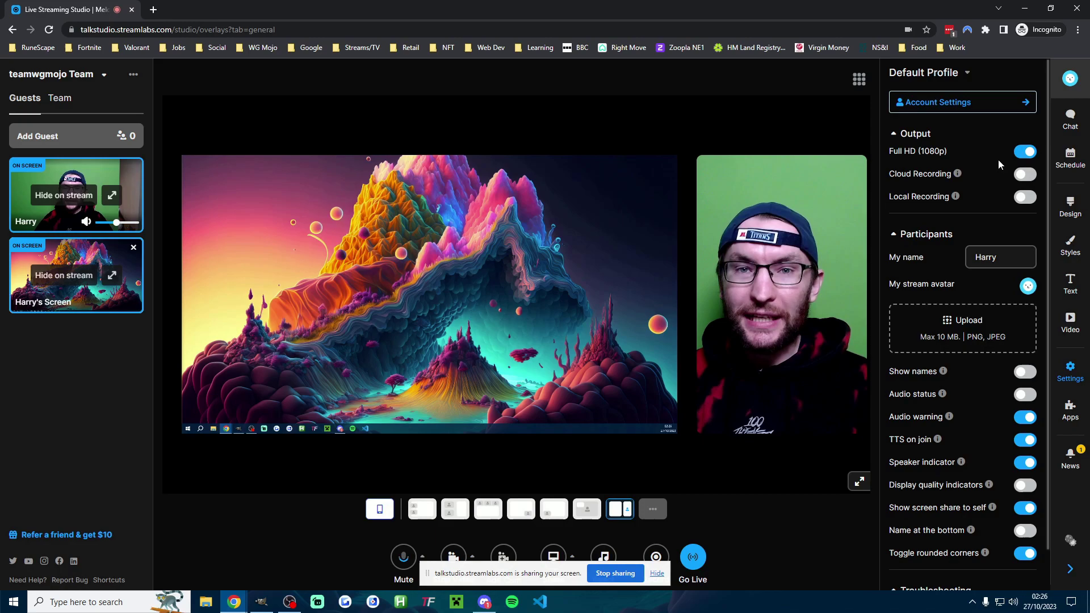
pyautogui.scroll(-1, 946, 213)
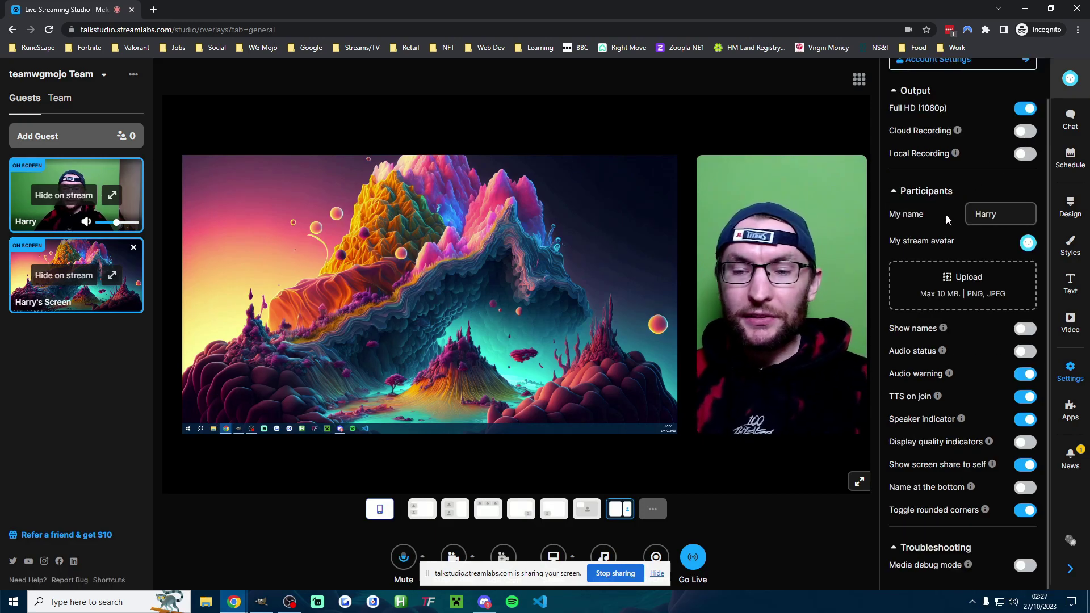
pyautogui.scroll(1, 946, 214)
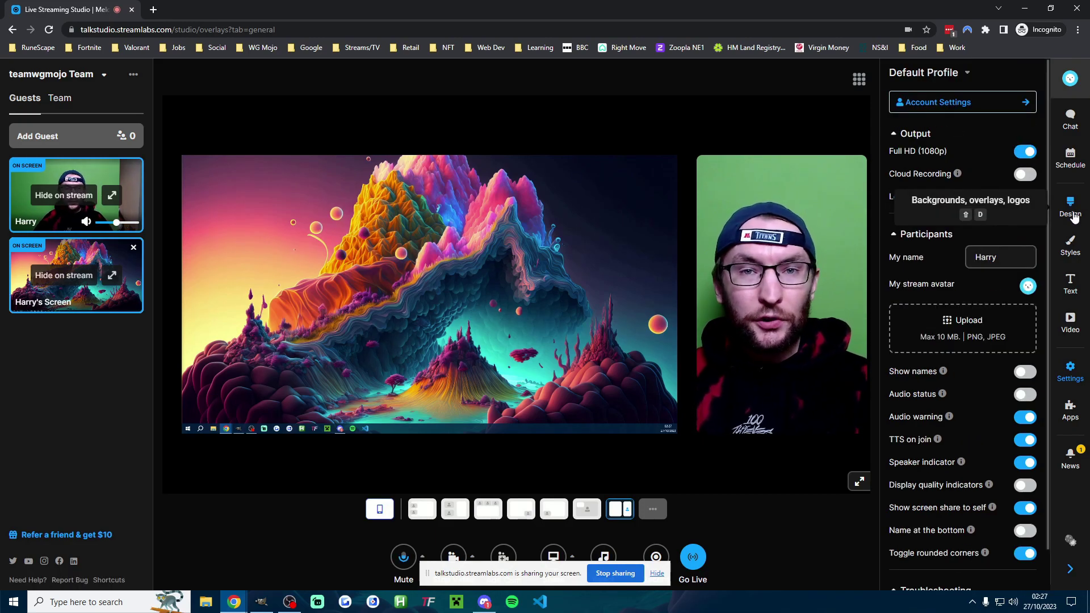
# Step: Show the full set of stream backgrounds and apply the green leaves image as the background
pyautogui.click(1069, 211)
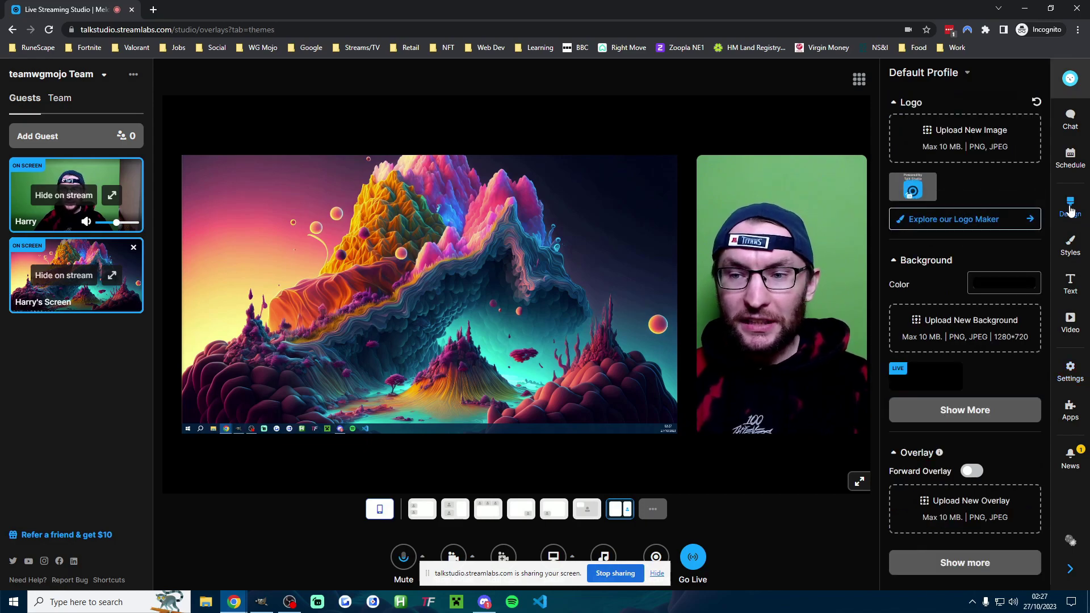
pyautogui.scroll(-2, 931, 149)
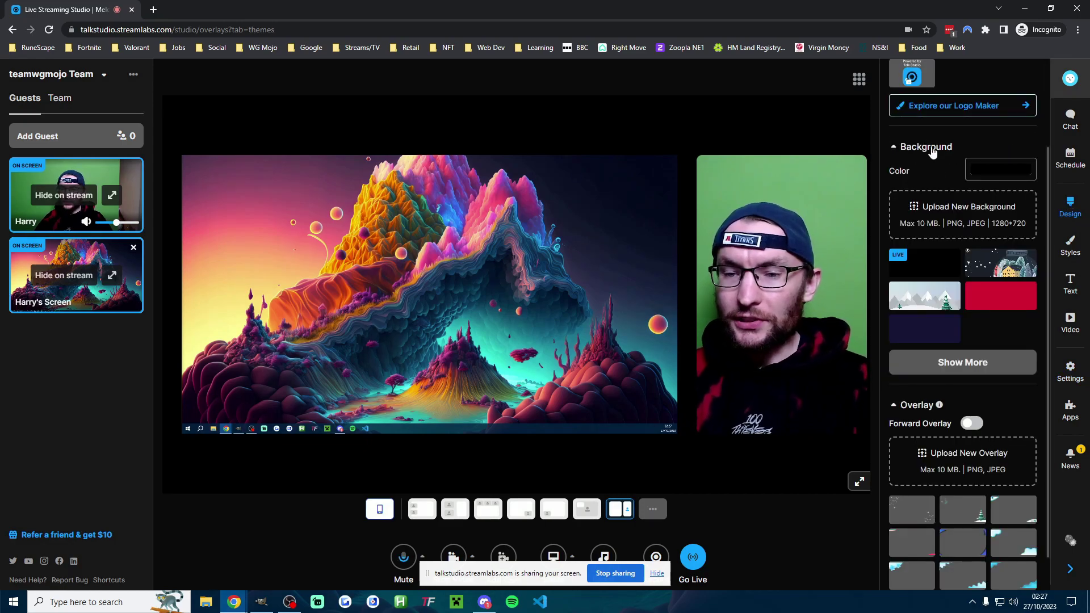
pyautogui.click(972, 359)
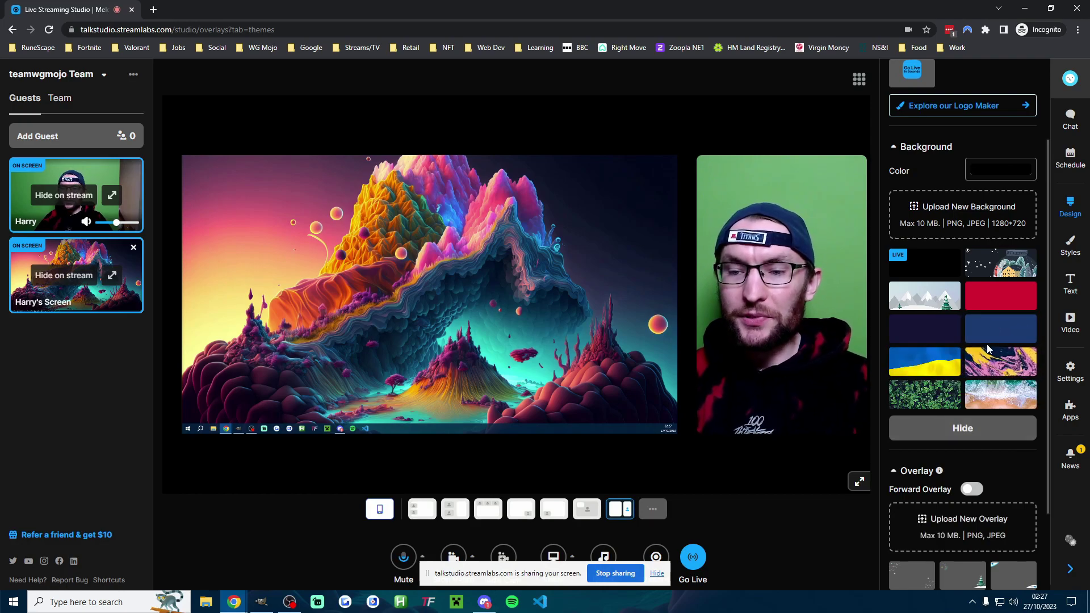
pyautogui.click(942, 394)
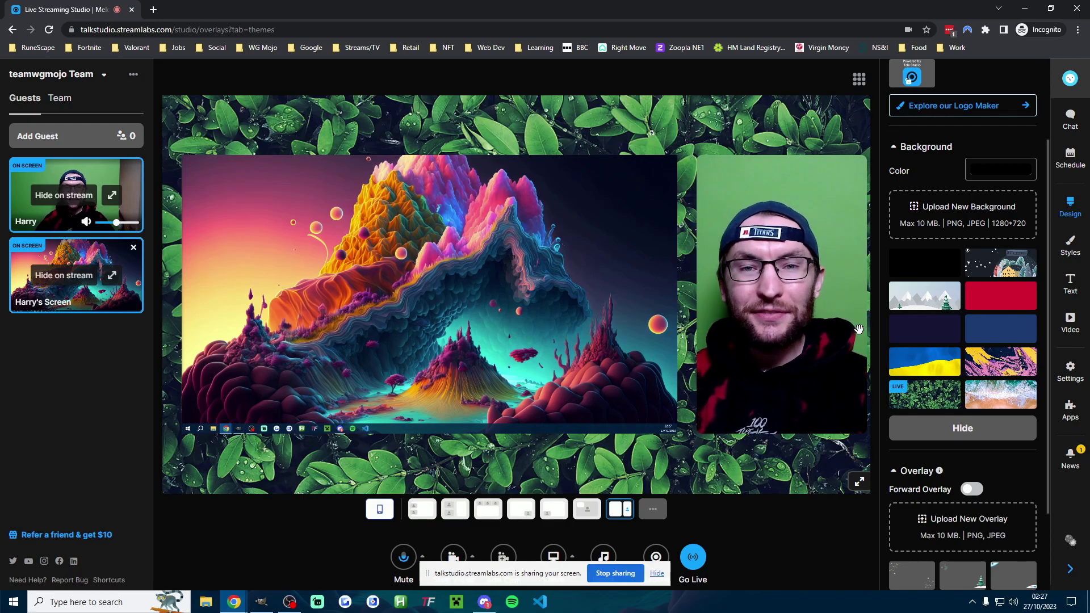
# Step: Try several stream overlays, including the snowflakes, and finish on the one with layered blue waves in opposite corners
pyautogui.scroll(2, 973, 146)
pyautogui.scroll(-4, 985, 151)
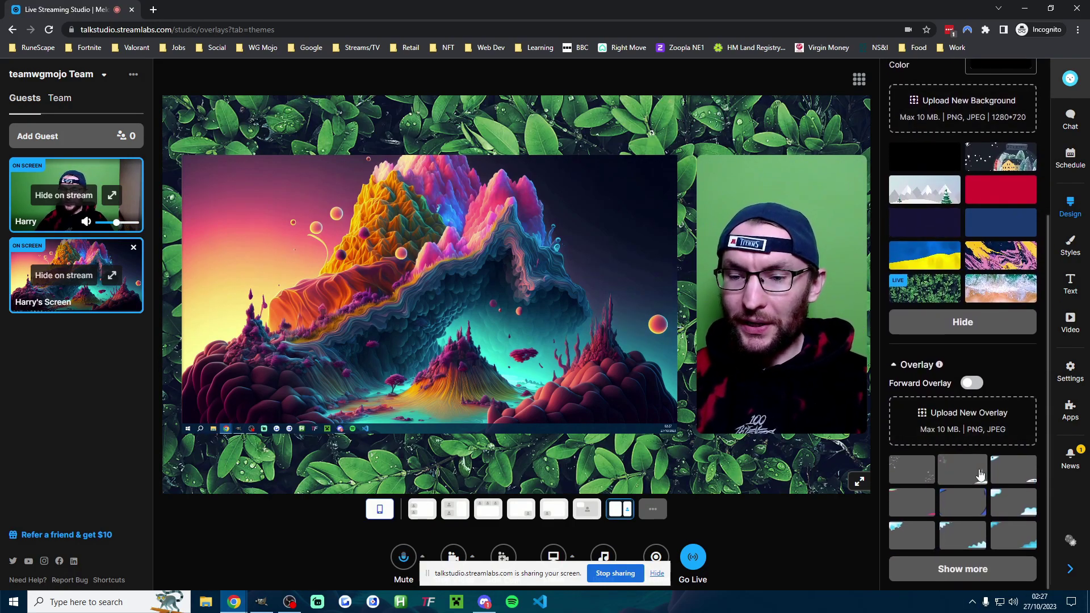
pyautogui.click(932, 473)
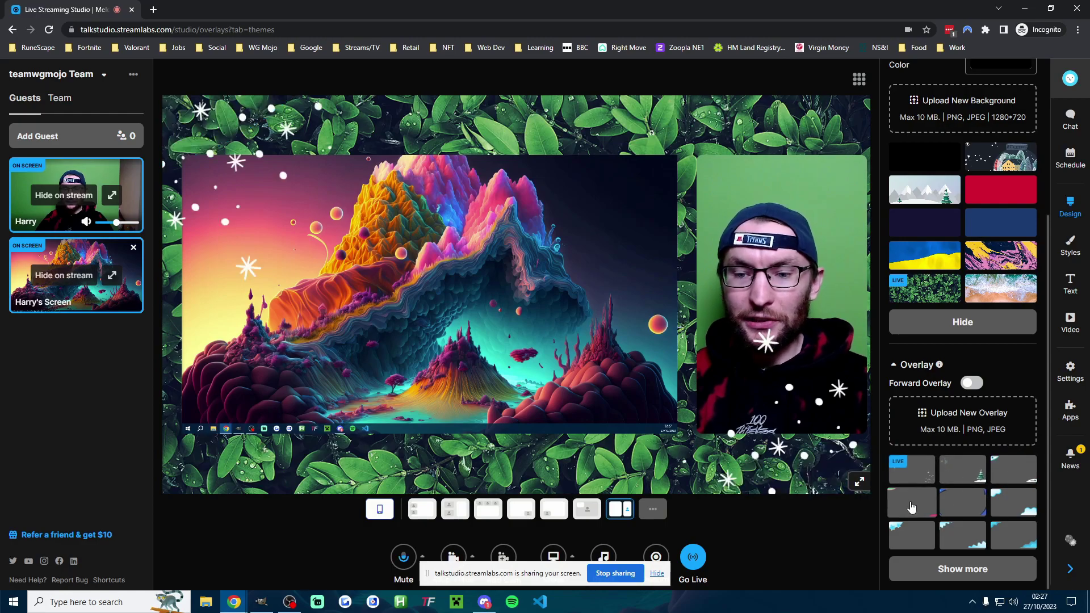
pyautogui.click(963, 502)
pyautogui.click(965, 538)
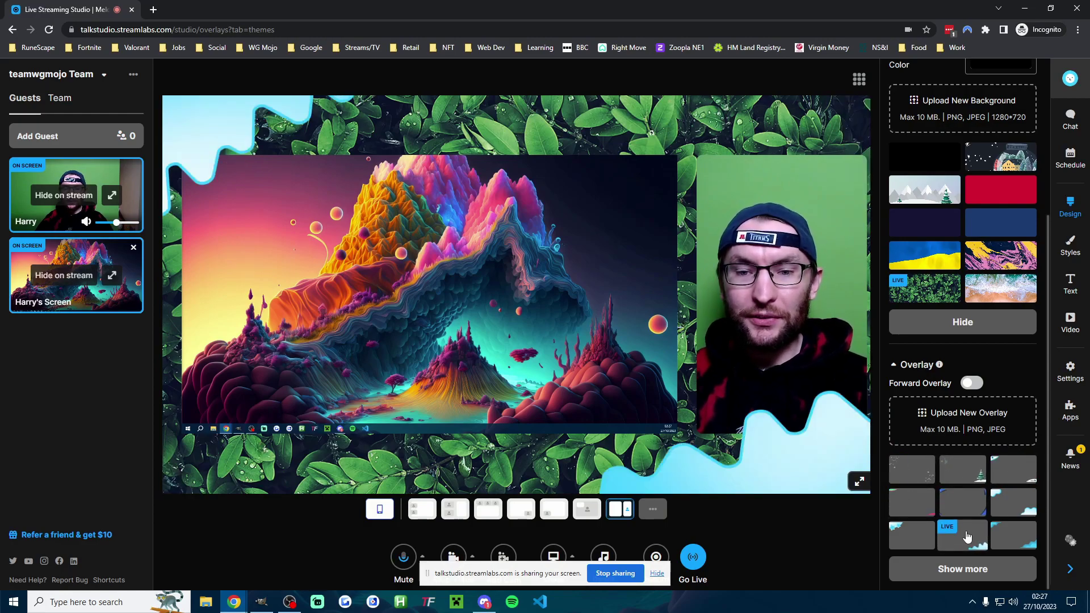
pyautogui.scroll(4, 1016, 443)
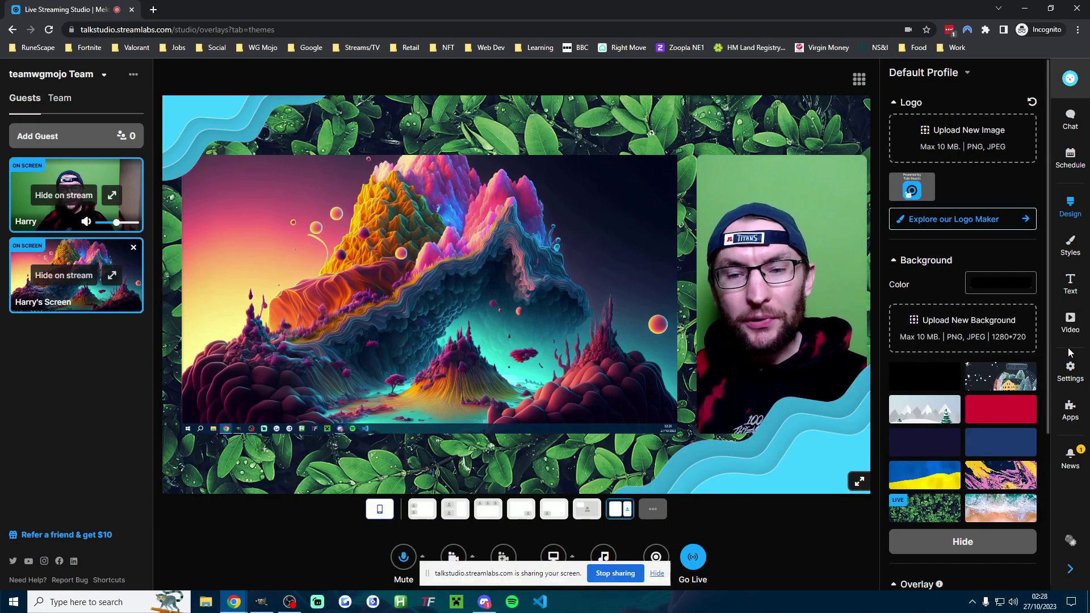
# Step: Review the connected streaming destinations in the account settings, then return to the studio
pyautogui.click(1069, 368)
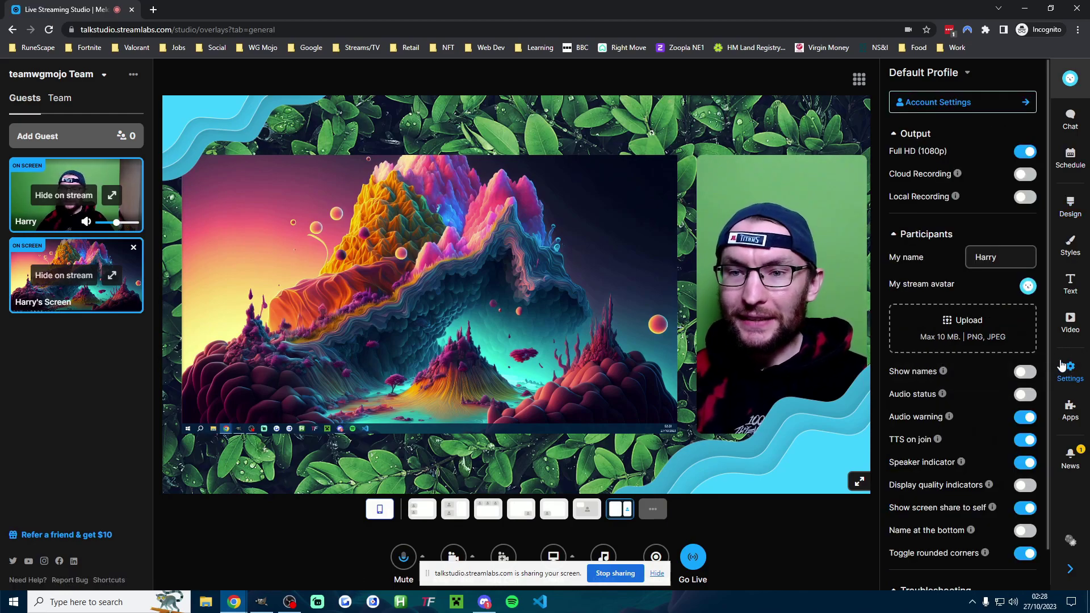
pyautogui.click(969, 106)
pyautogui.scroll(-5, 454, 267)
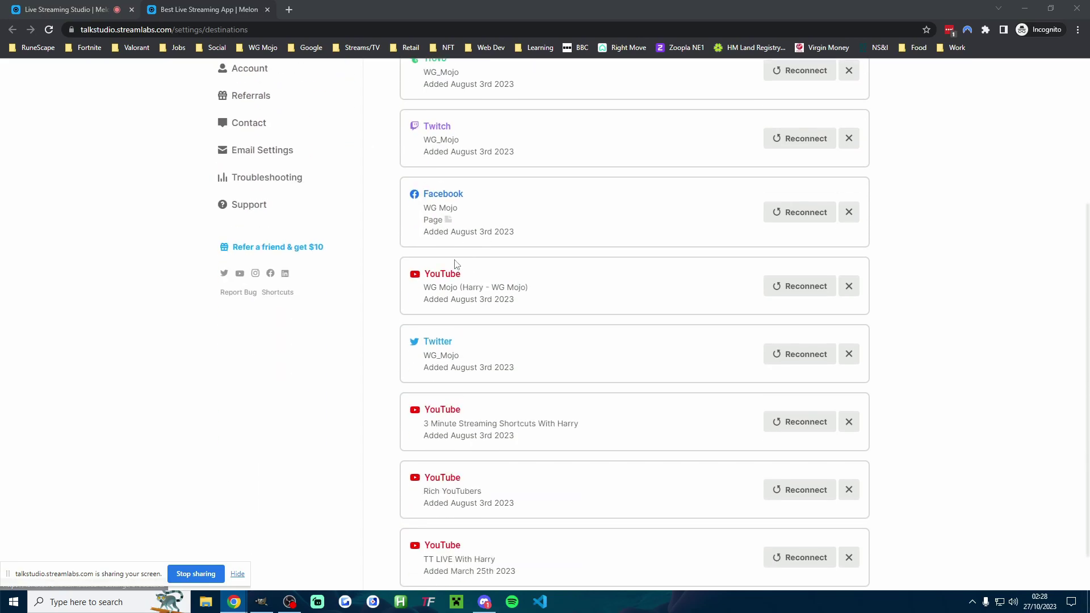
pyautogui.scroll(5, 632, 433)
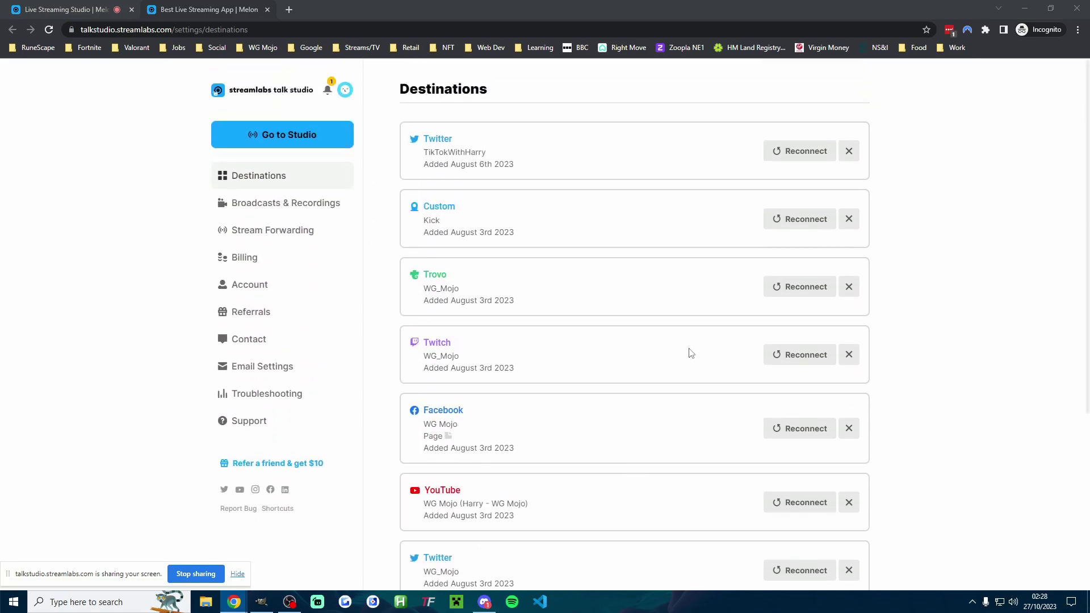
pyautogui.scroll(-5, 722, 371)
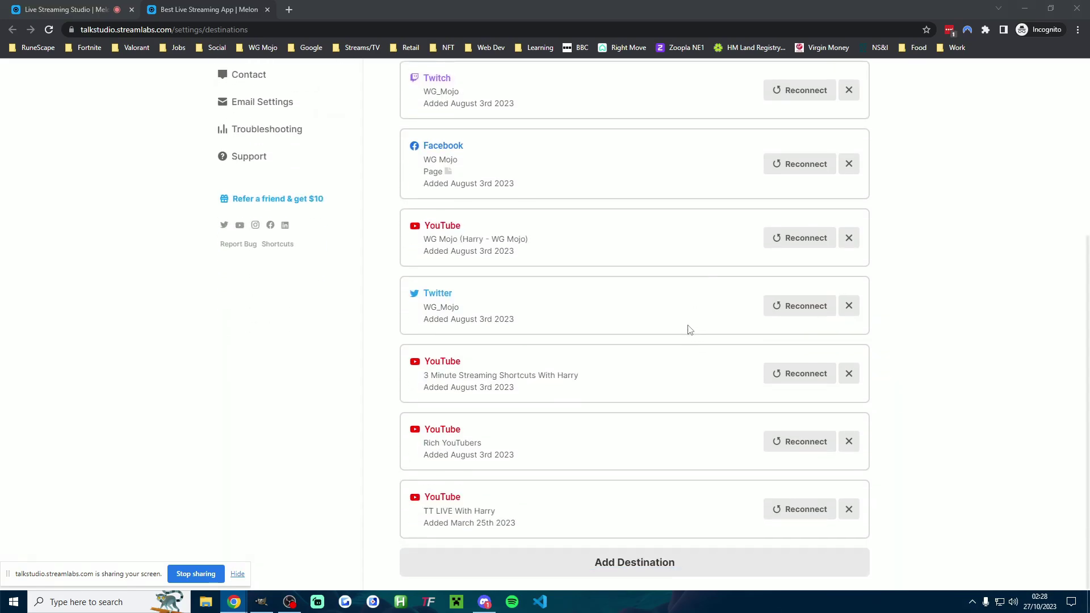
pyautogui.scroll(4, 721, 370)
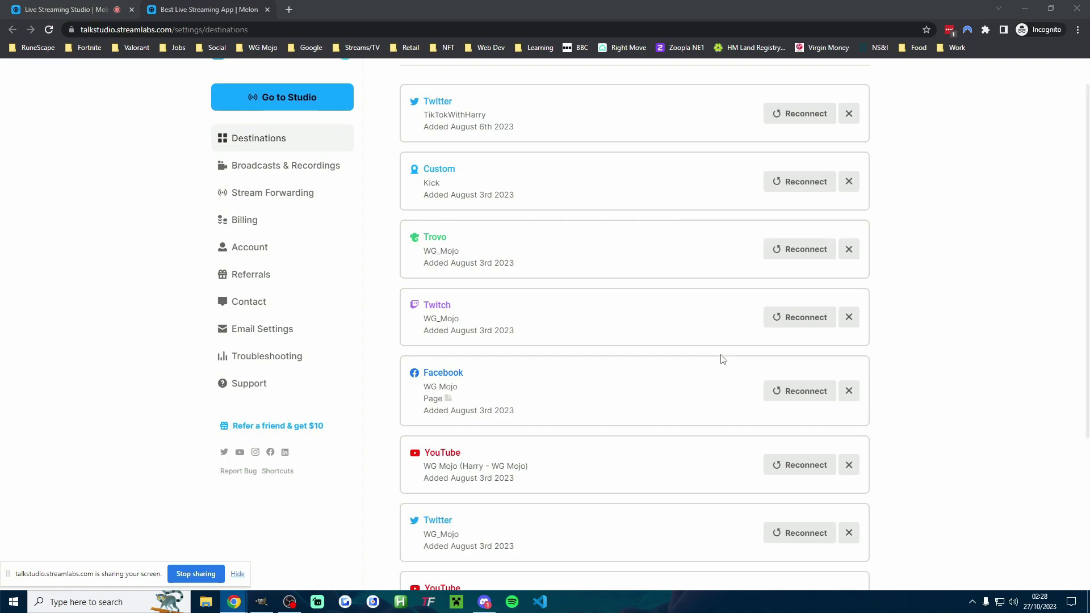
pyautogui.scroll(1, 700, 356)
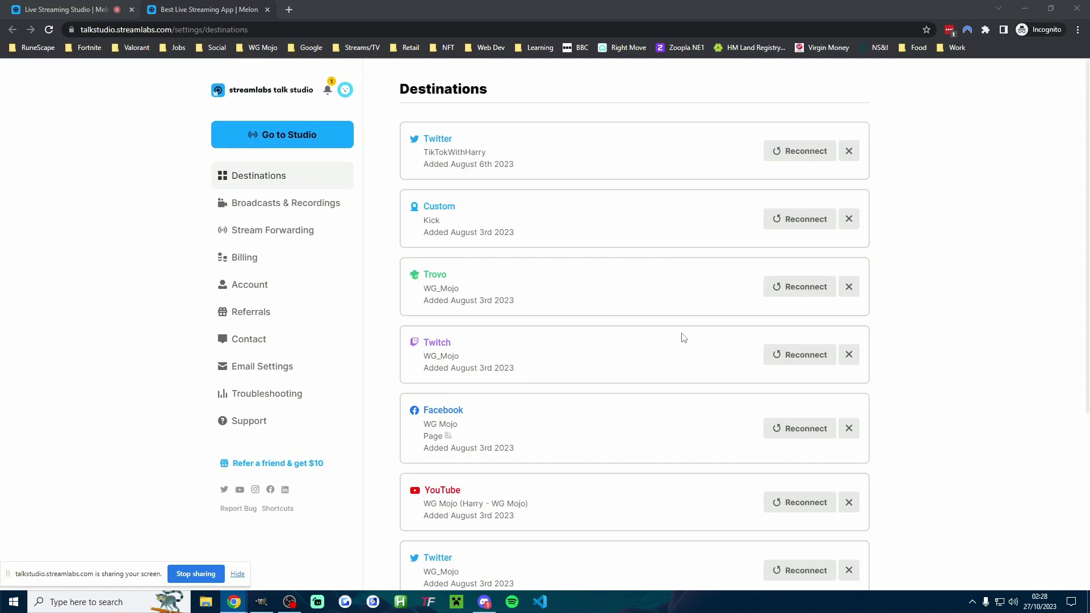
pyautogui.hotkey('ctrl', 'w')
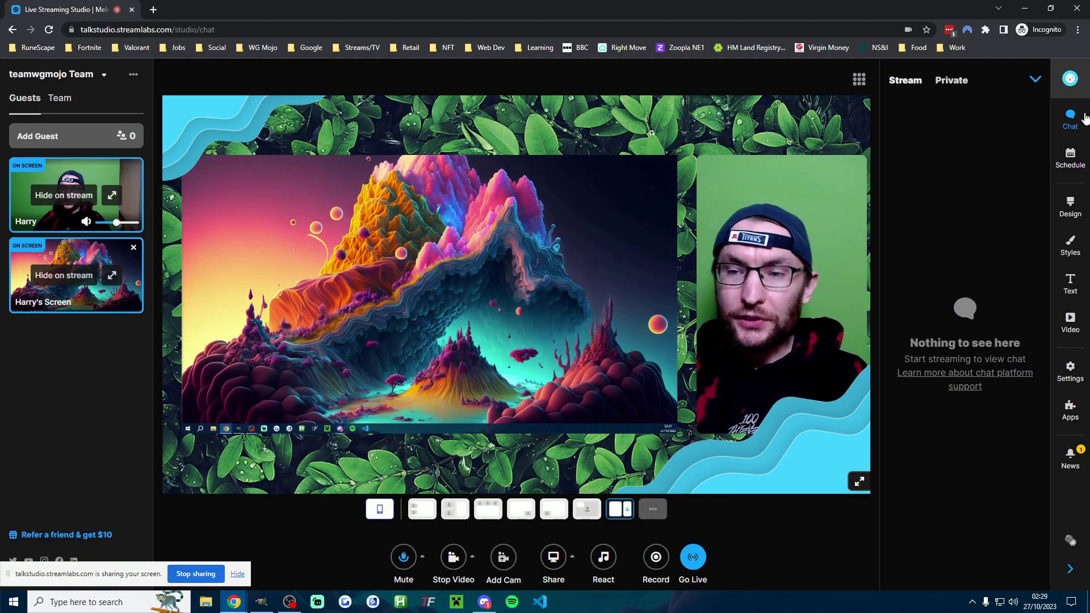
# Step: Try selecting the Kick, Trovo and Twitch accounts as go-live destinations, then close the selection without starting the stream
pyautogui.click(693, 559)
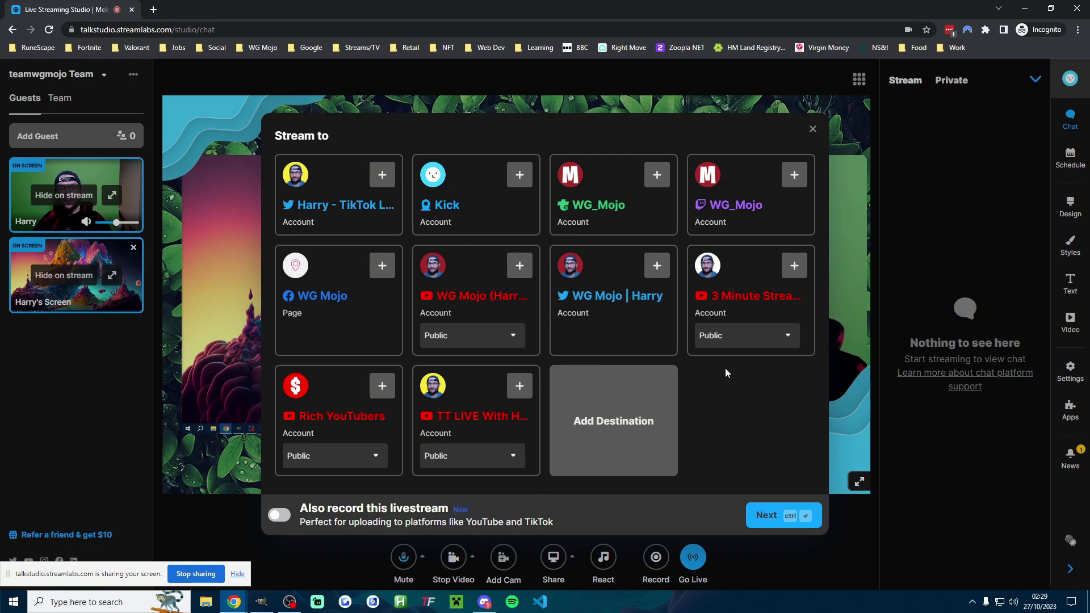
pyautogui.click(503, 202)
pyautogui.click(636, 170)
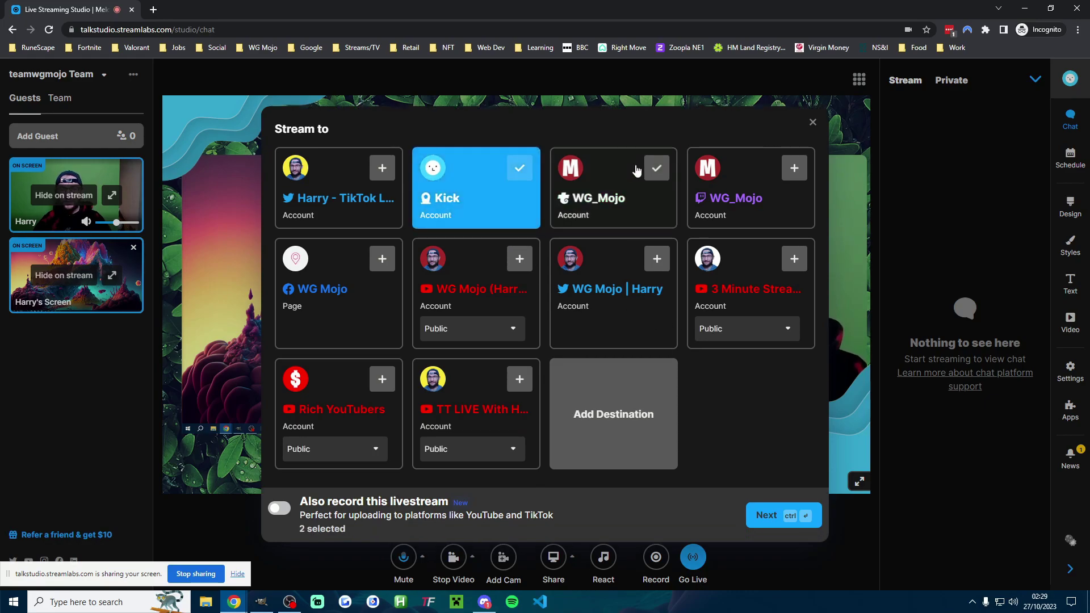
pyautogui.click(794, 168)
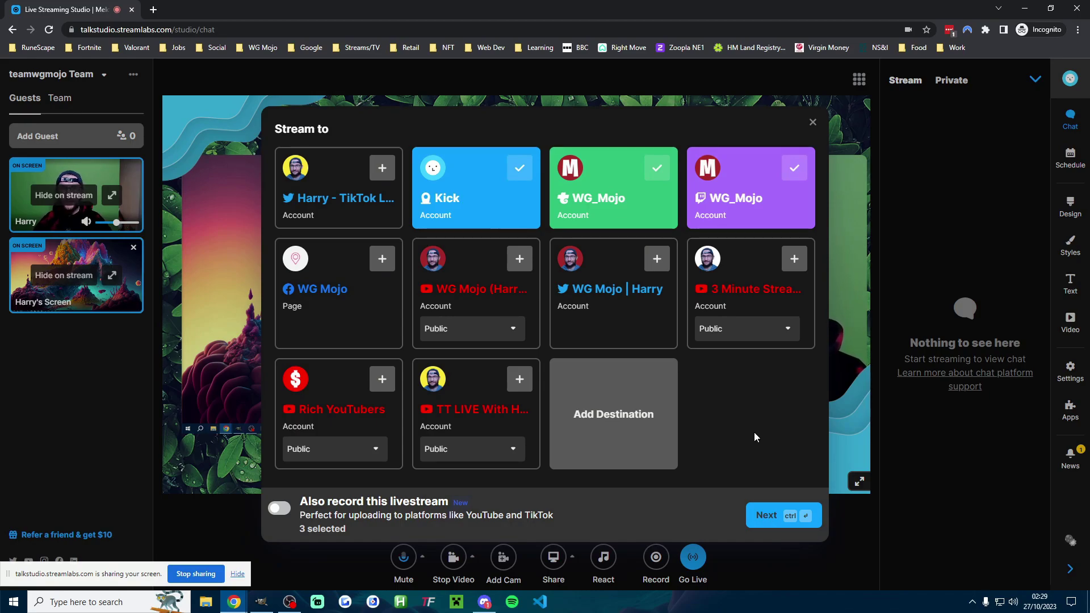
pyautogui.click(812, 122)
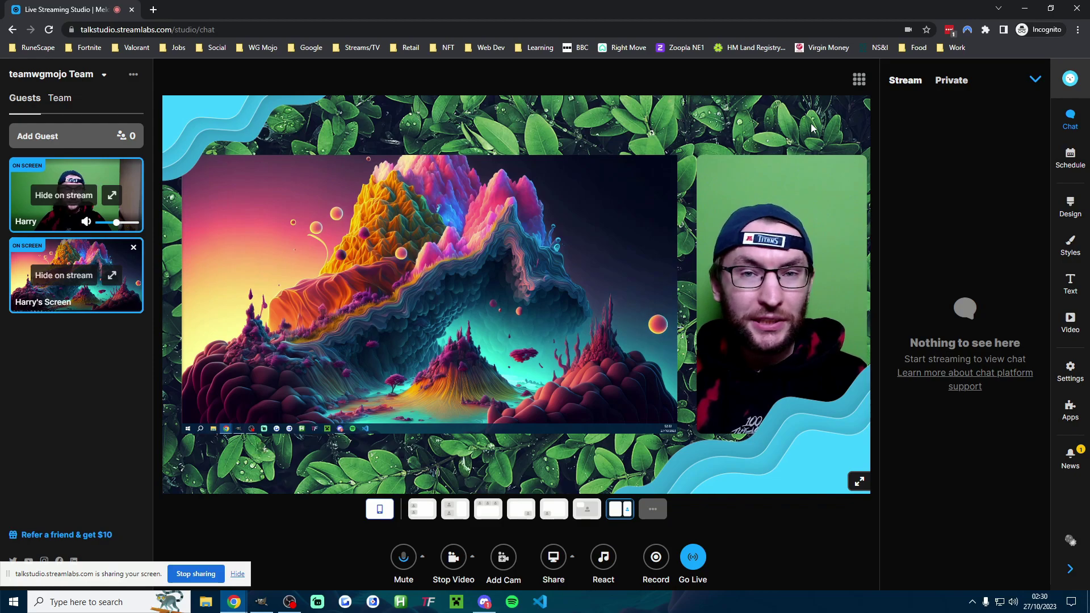